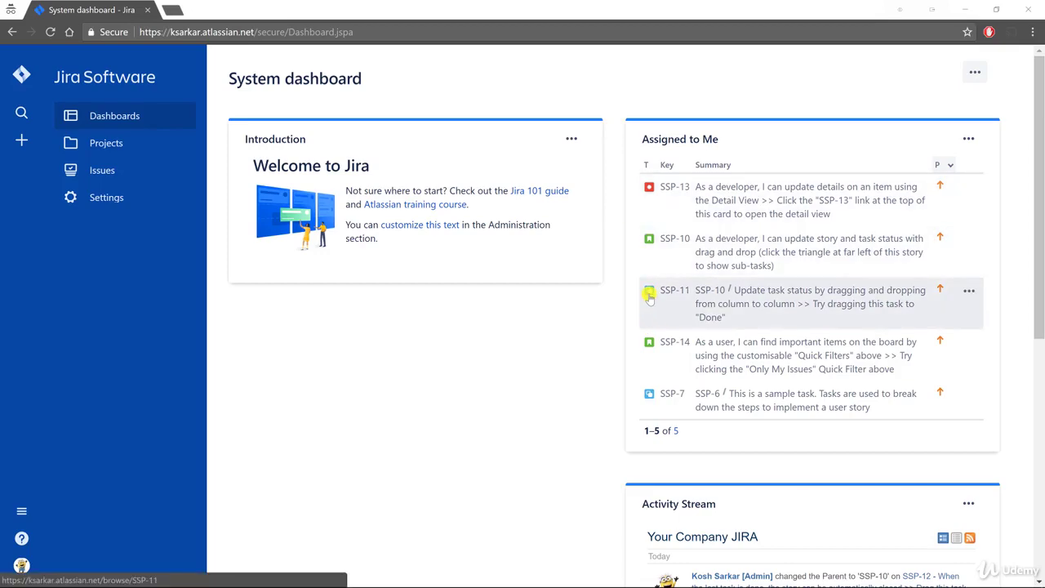
- Look through the Assigned to Me list and the Activity Stream on the system dashboard
scroll(649, 298, "down", 4)
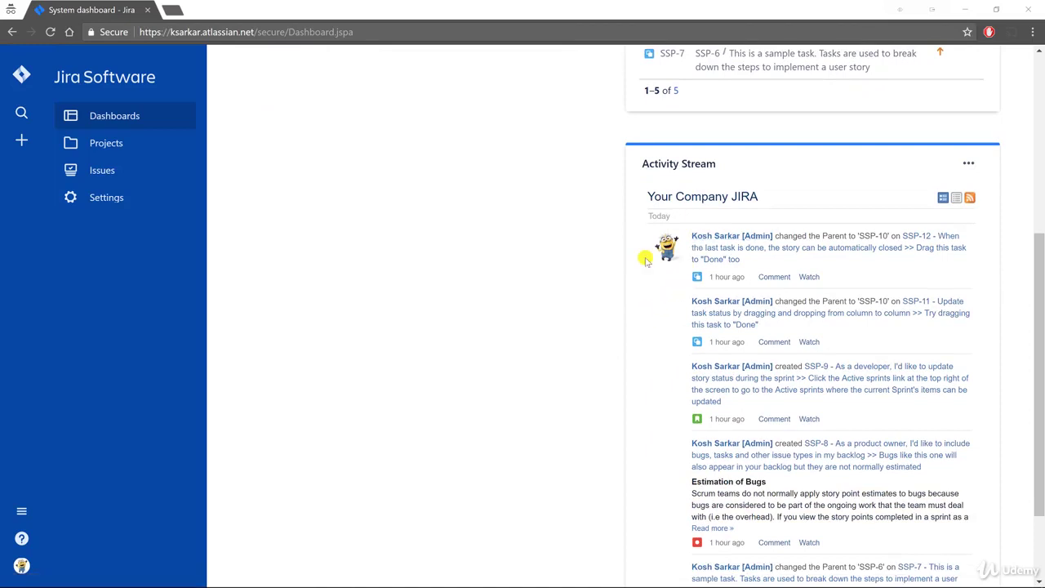
scroll(646, 279, "down", 2)
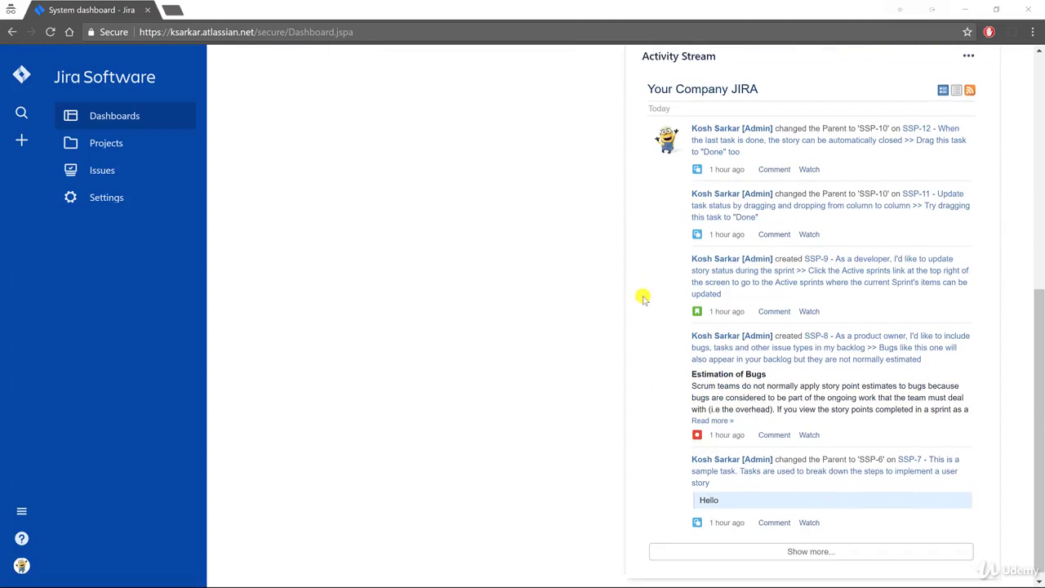
scroll(658, 378, "up", 3)
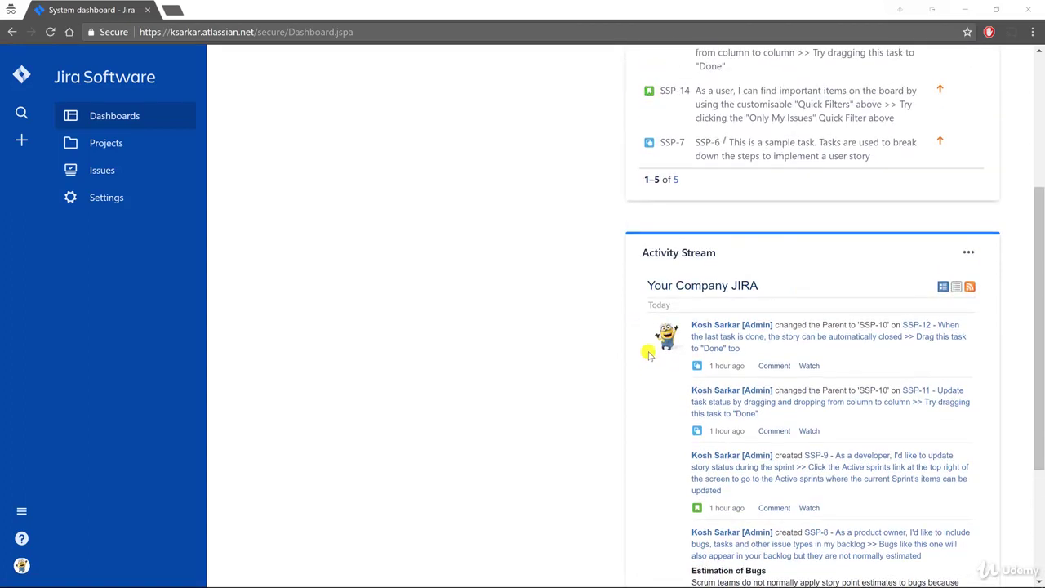
scroll(645, 350, "down", 2)
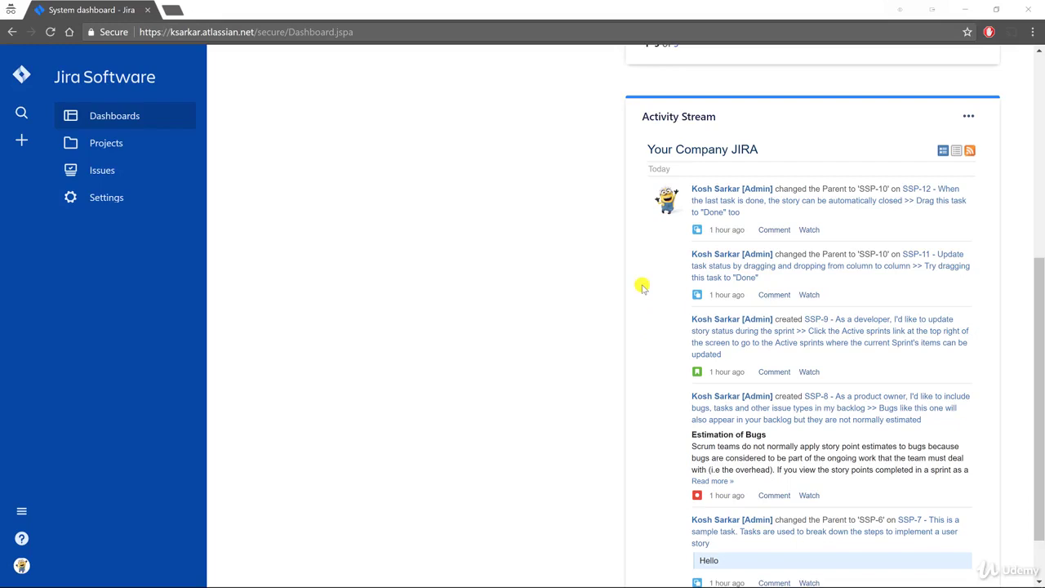
scroll(582, 395, "down", 1)
scroll(584, 381, "up", 3)
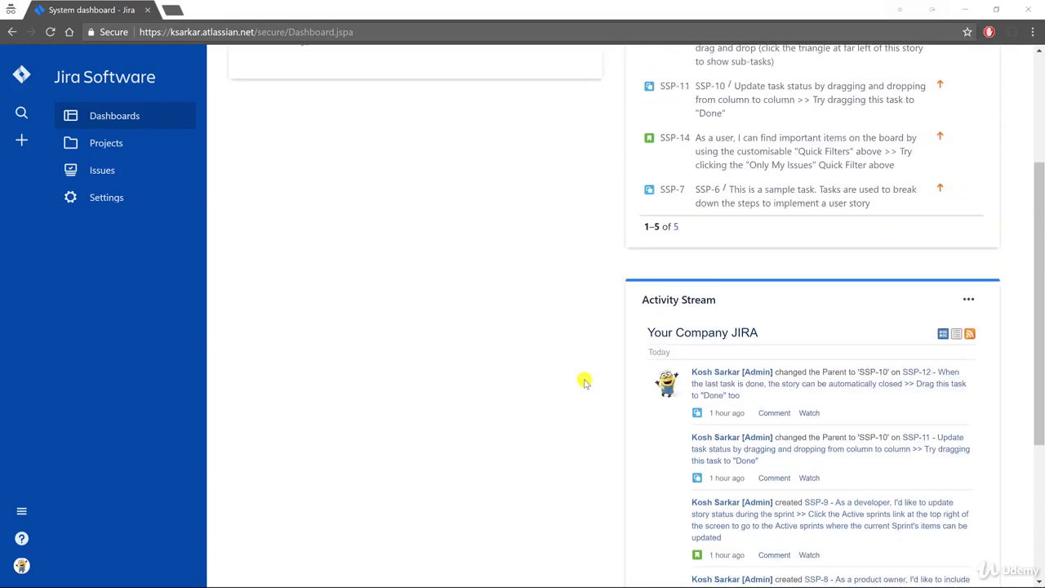
scroll(584, 381, "up", 3)
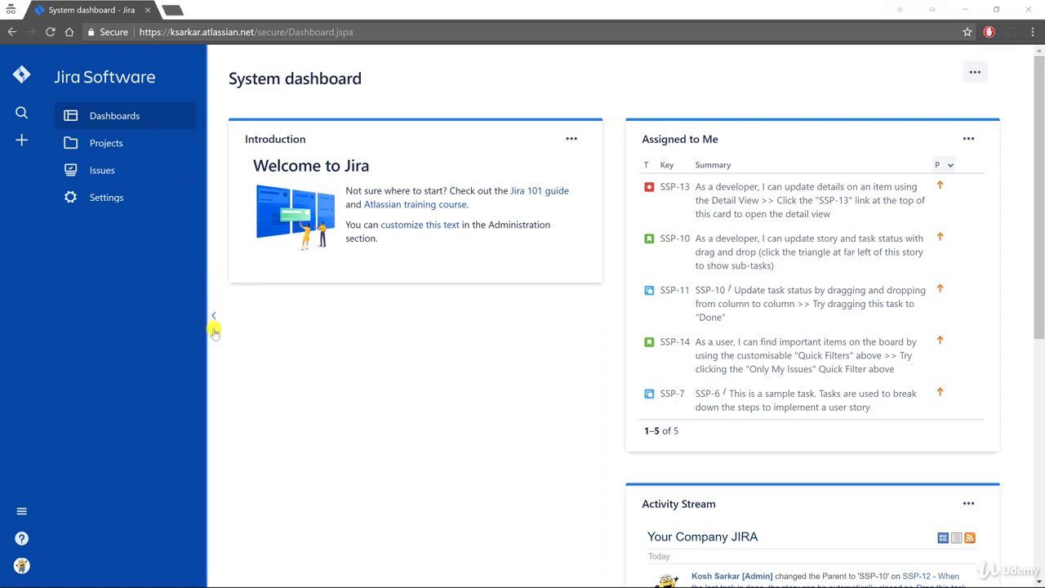
- Collapse and re-expand the navigation sidebar several times, including narrowing it and restoring its width
left_click(214, 316)
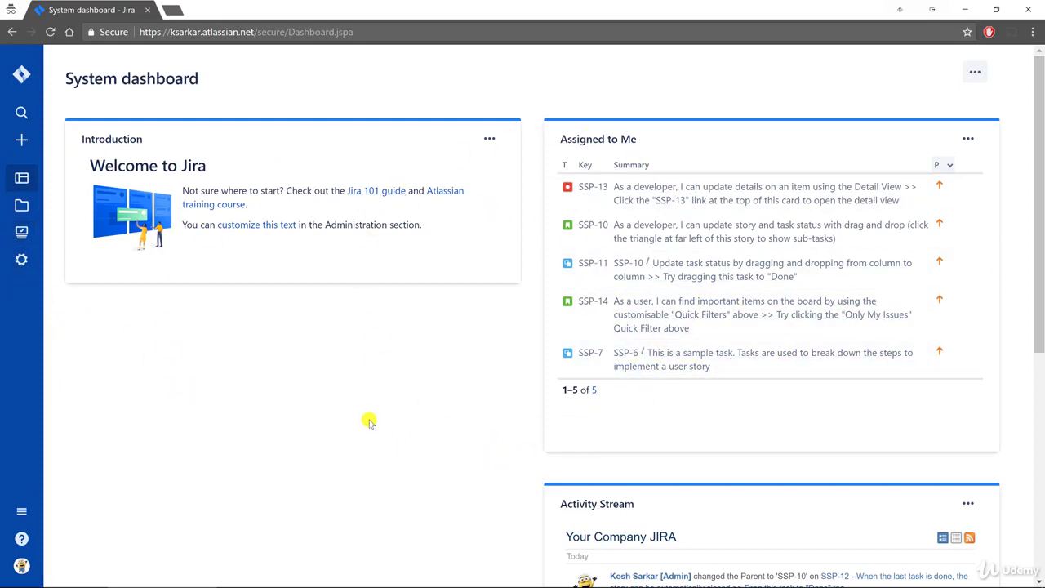
left_click(46, 309)
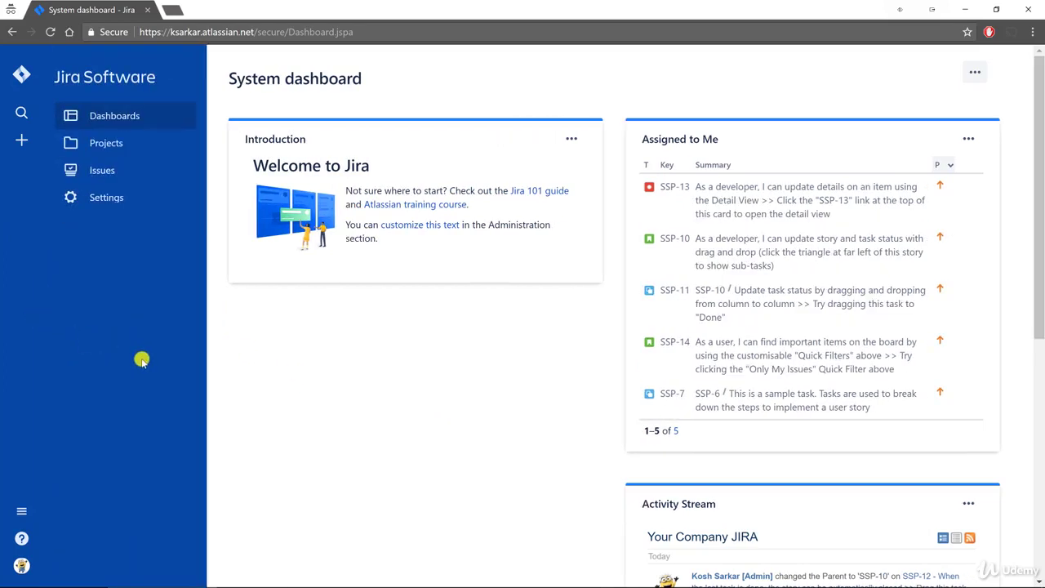
left_click(193, 205)
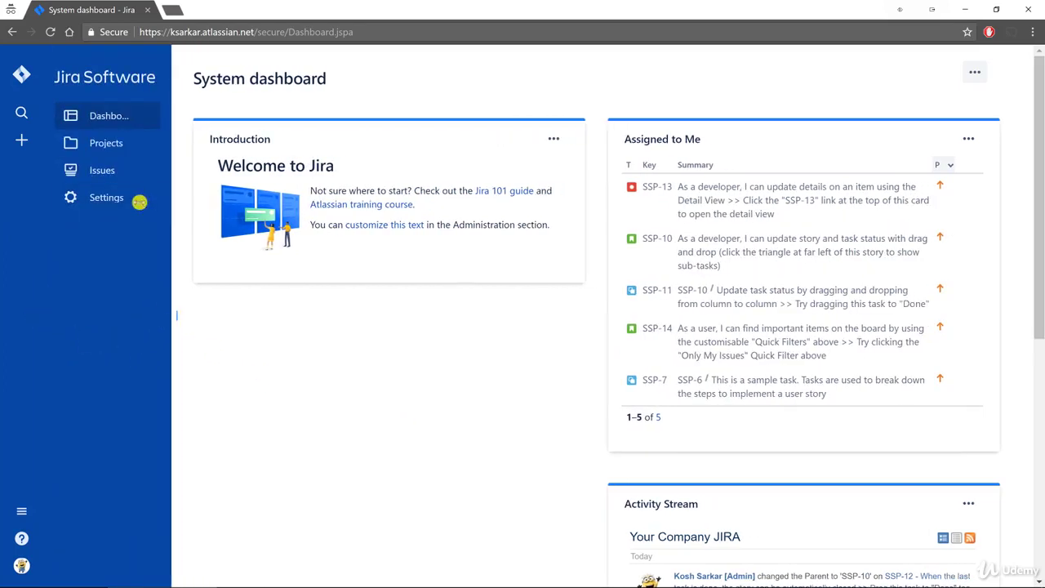
left_click_drag(152, 206, 185, 212)
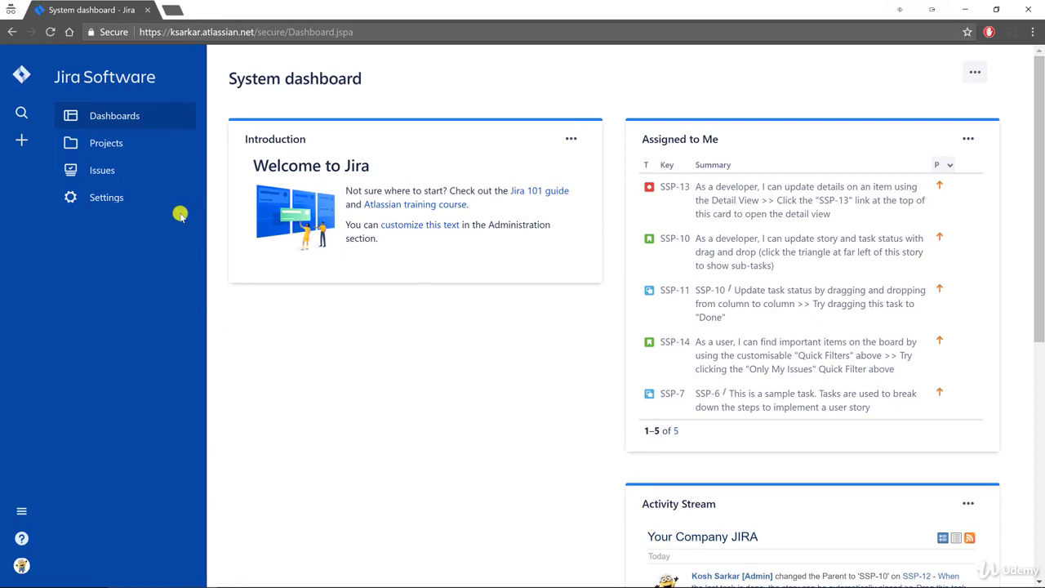
key("[")
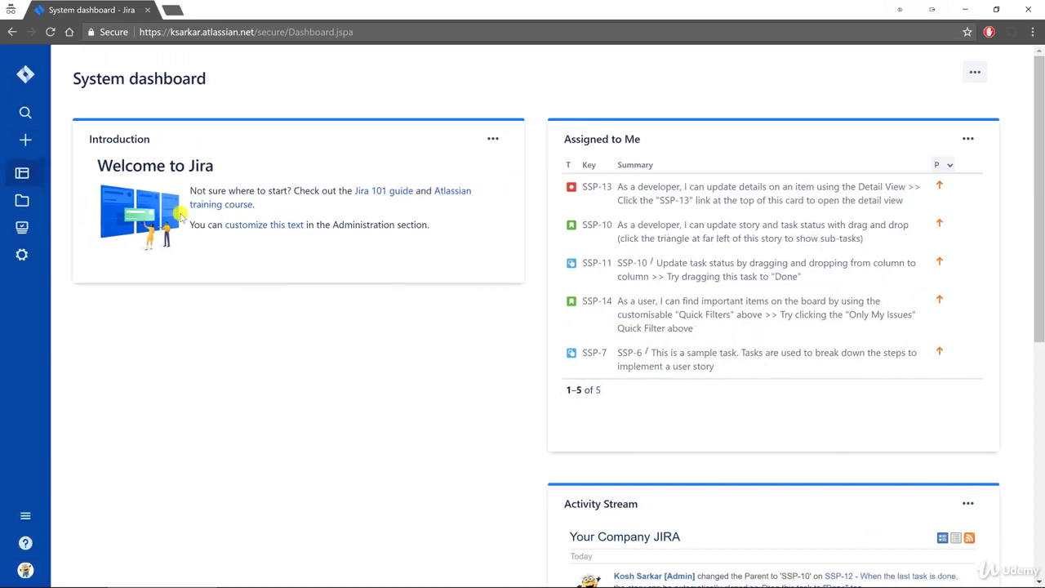
key("[")
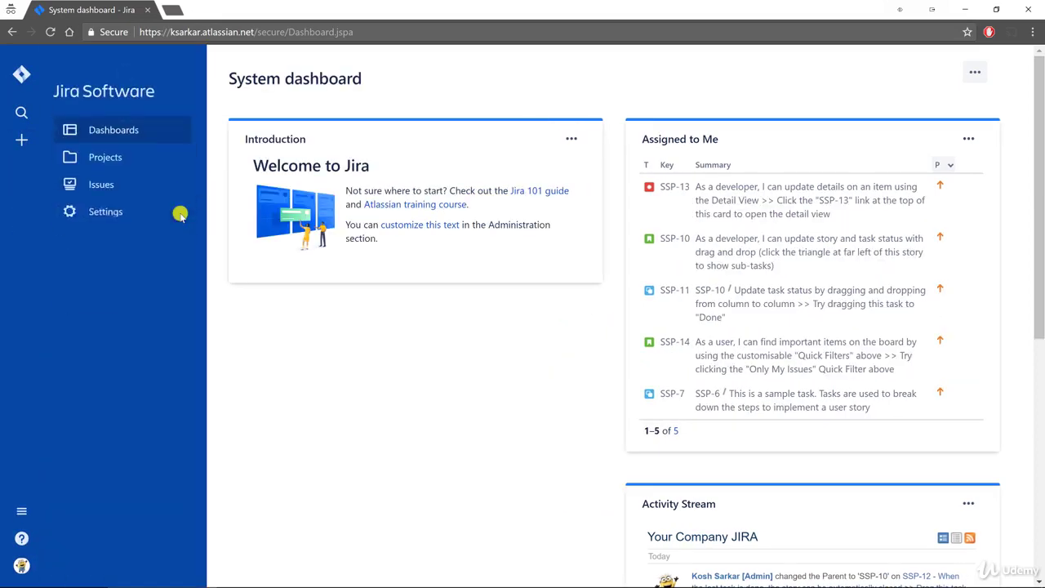
key("[")
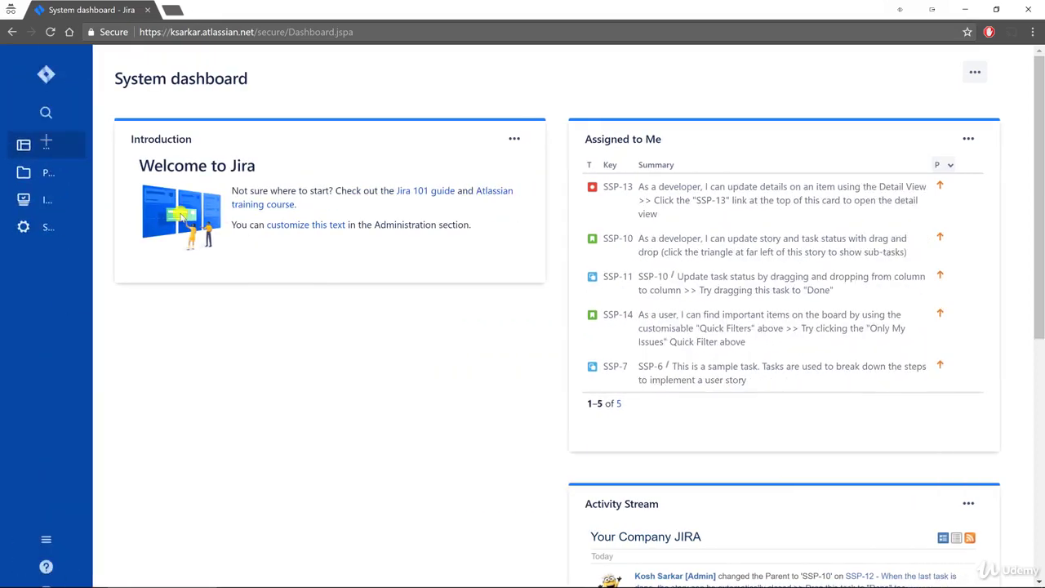
key("[")
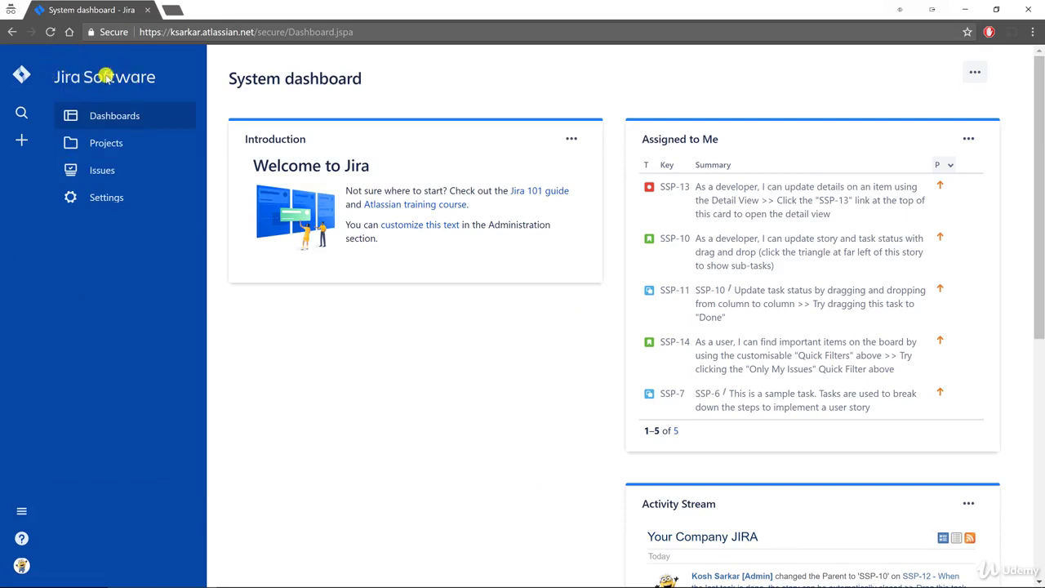
- Reload the system dashboard and view the recent issues, boards, projects and filters offered by the Jira search, leaving the search closed
left_click(36, 79)
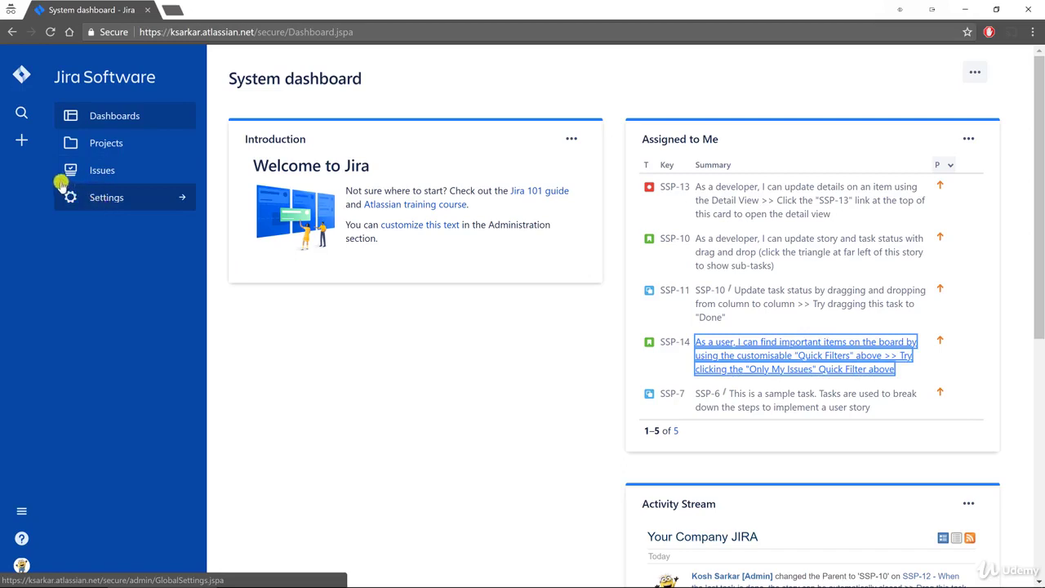
left_click(23, 113)
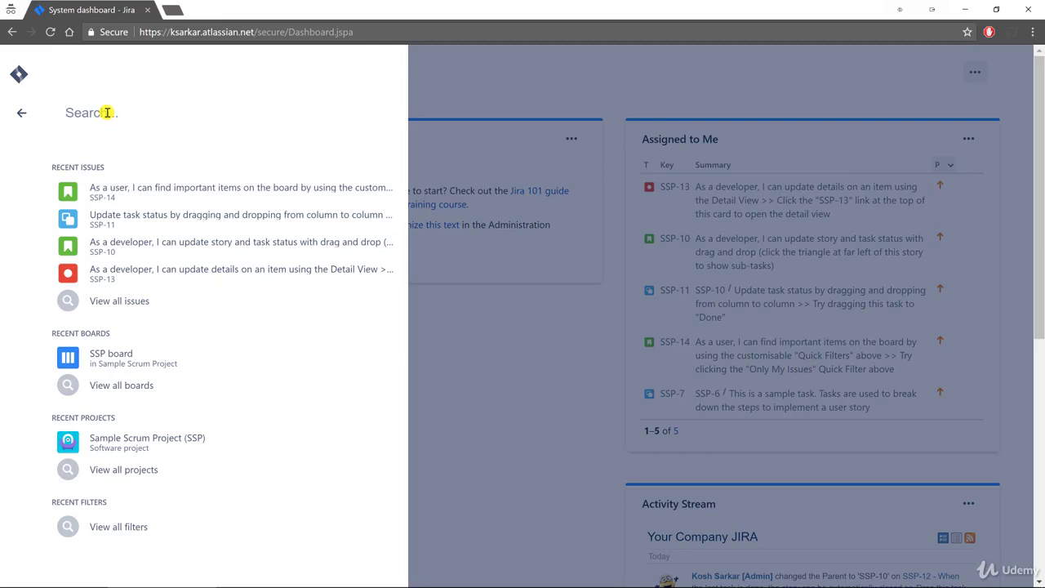
left_click(21, 112)
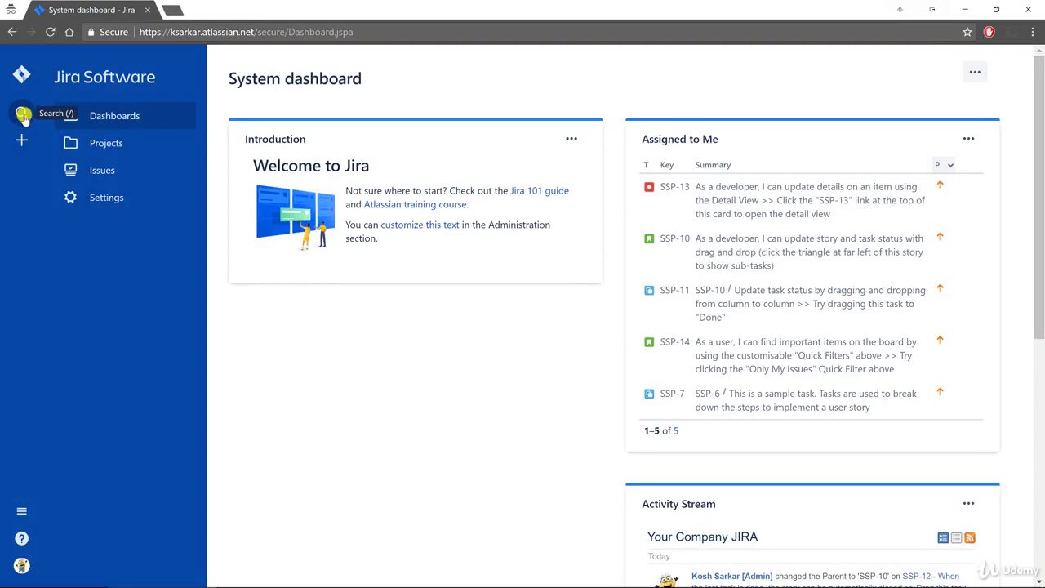
left_click(23, 115)
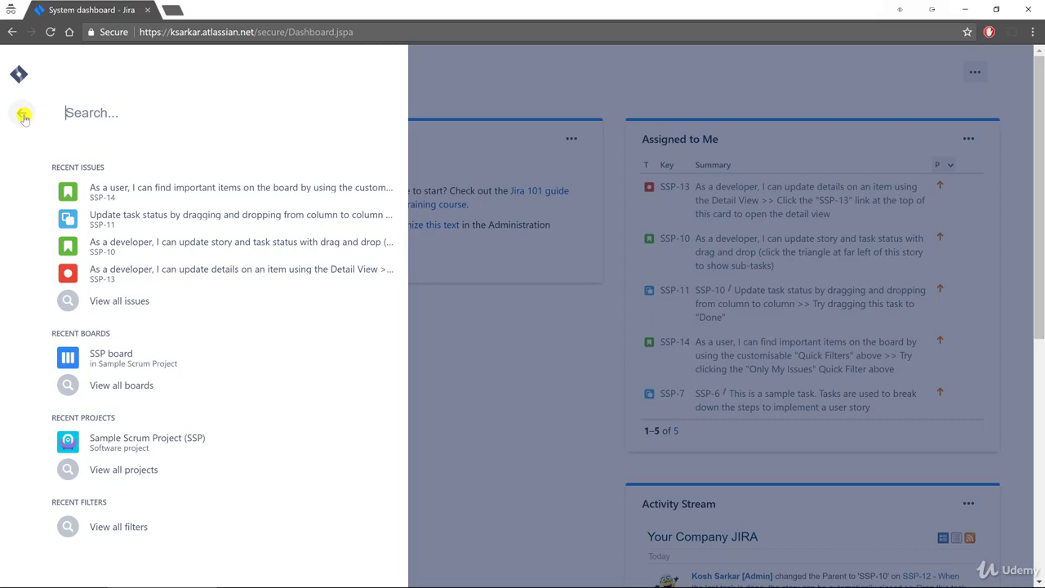
left_click(23, 117)
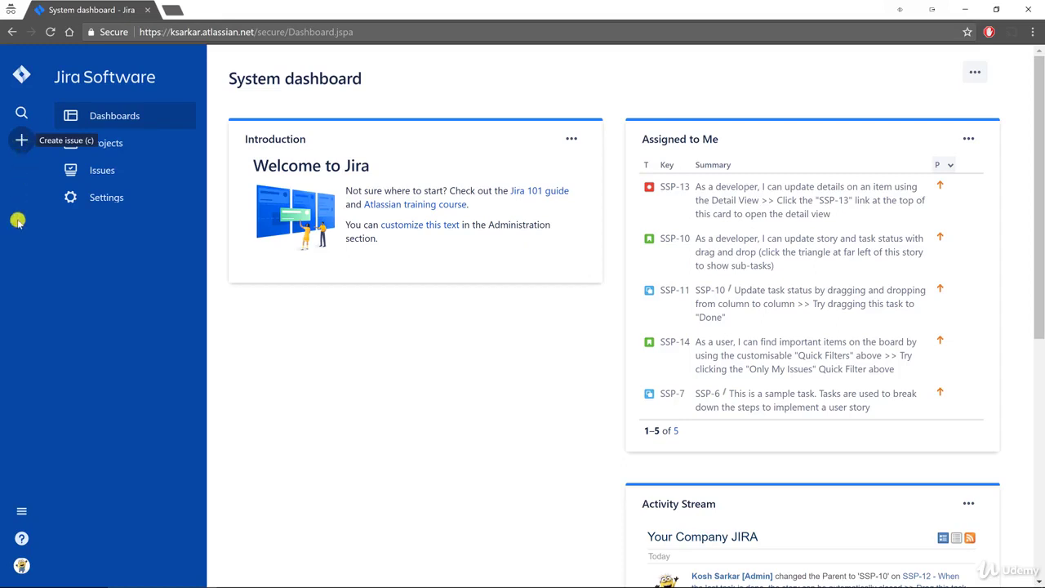
- View the entries for switching between Atlassian apps and the available help and legal resources
left_click(23, 514)
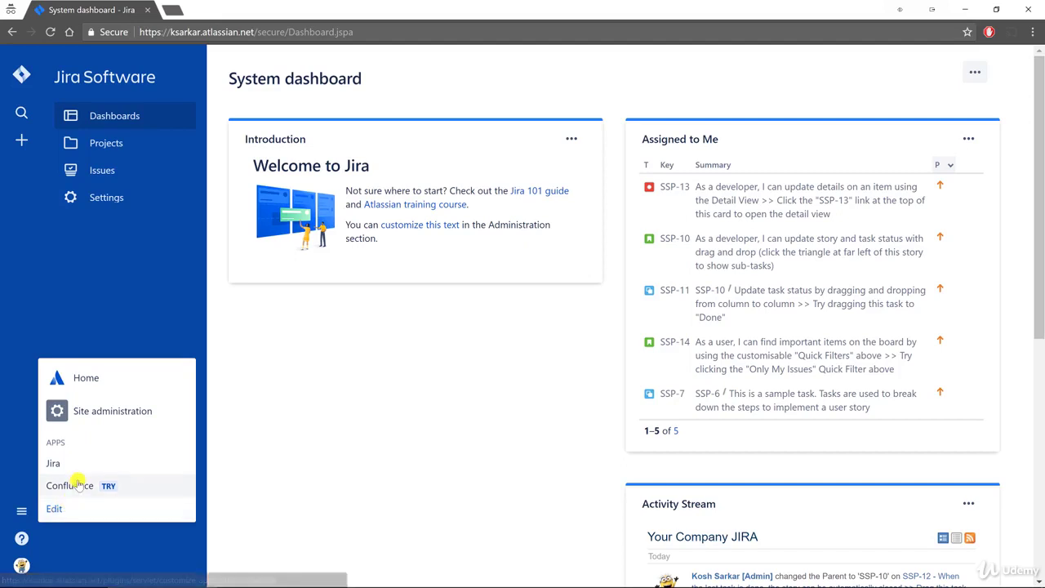
left_click(21, 507)
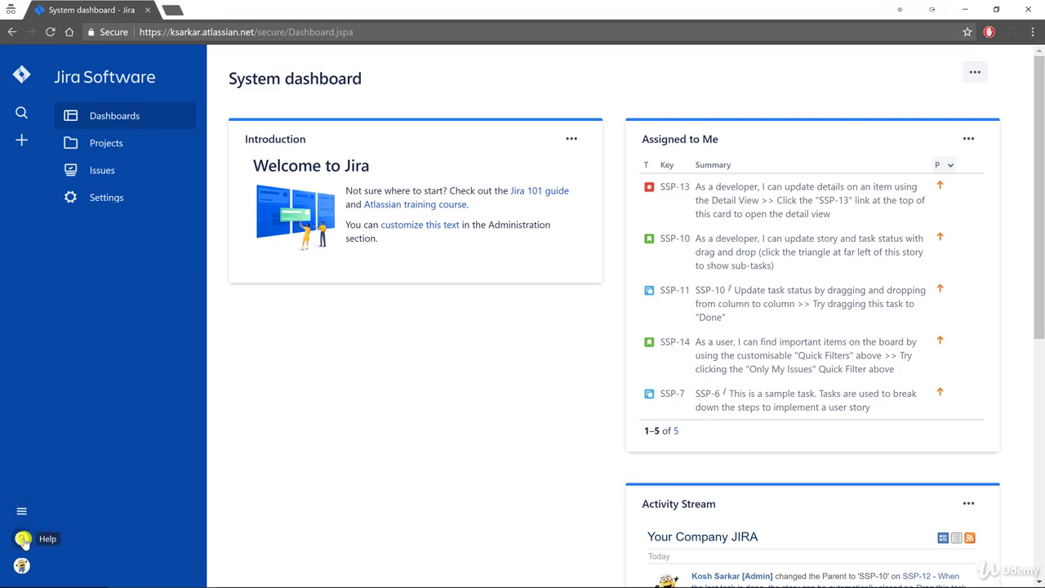
left_click(22, 537)
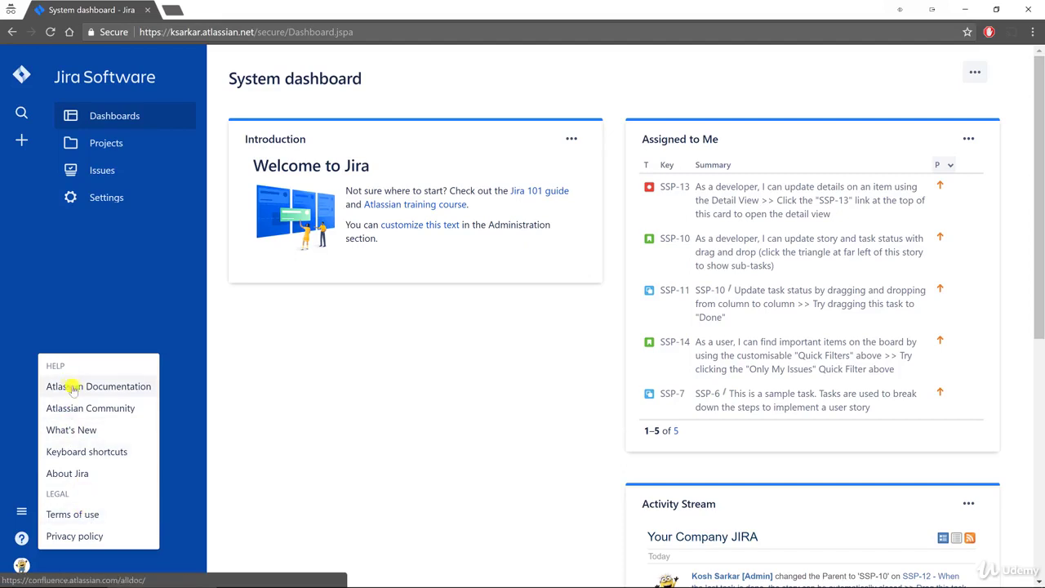
left_click(25, 539)
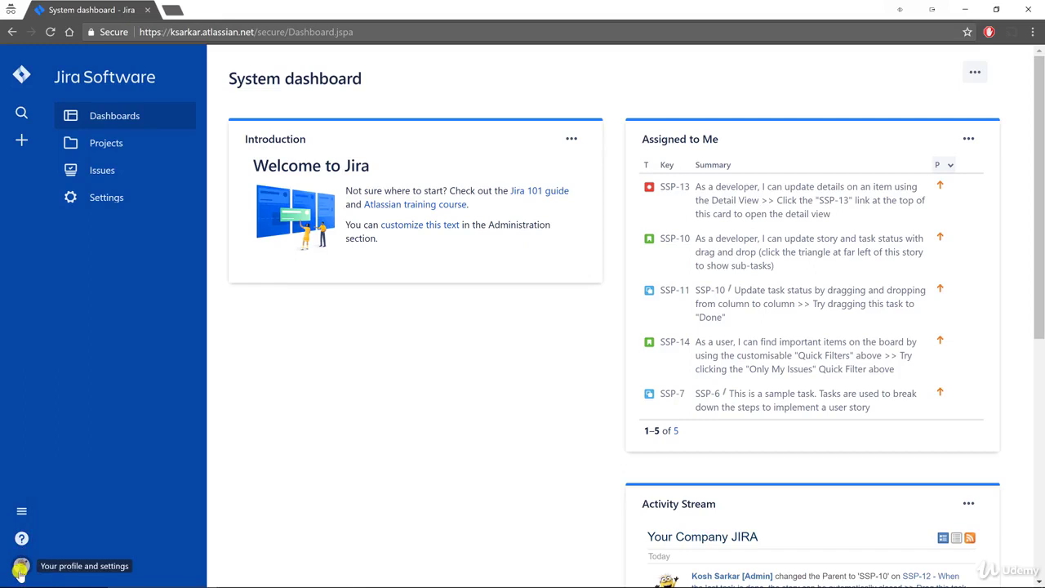
- Review the account details, preferences and Labs settings in your own user profile, and return to the system dashboard
left_click(20, 567)
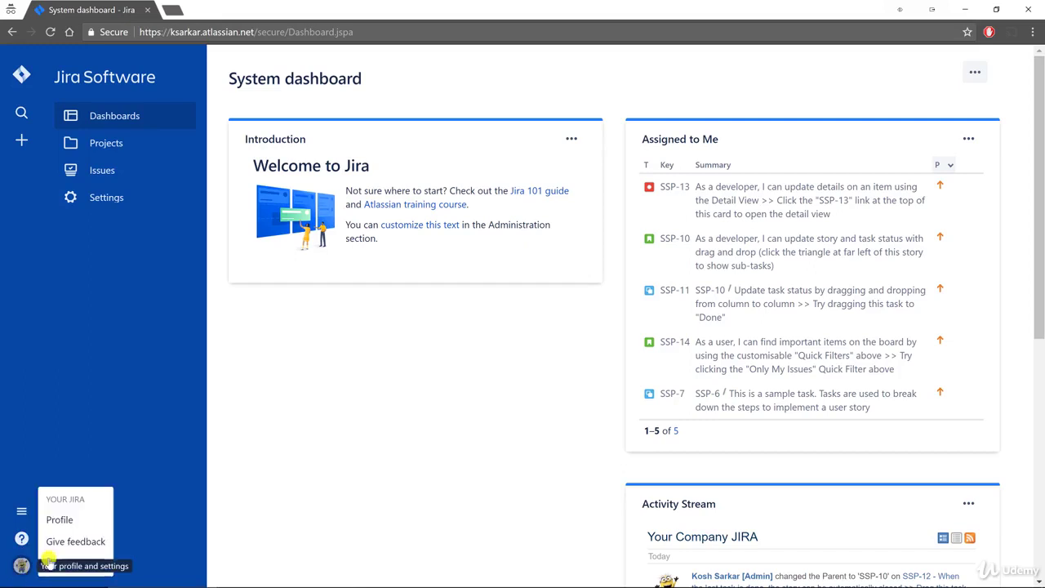
left_click(72, 521)
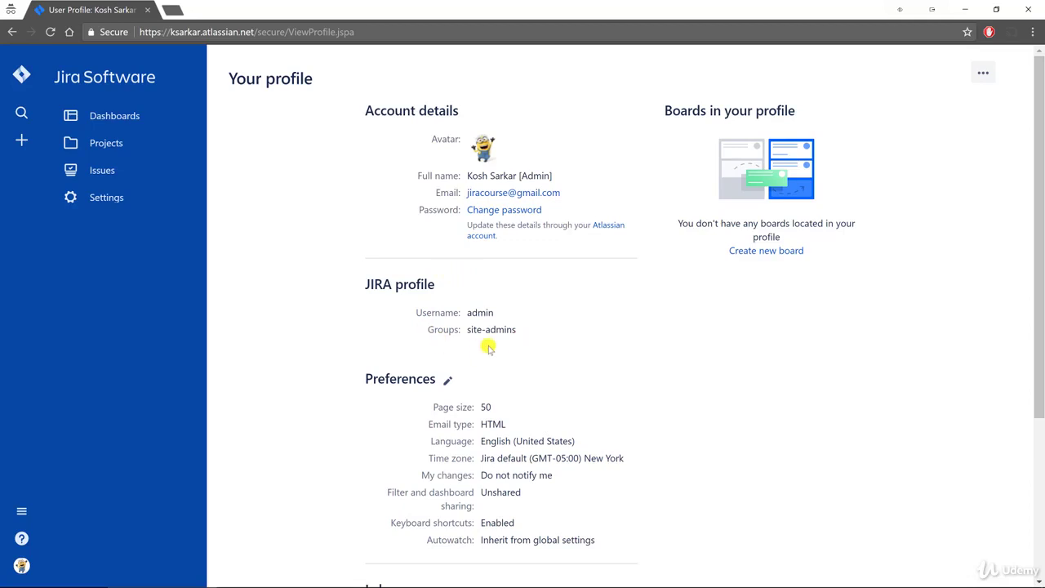
scroll(517, 335, "down", 1)
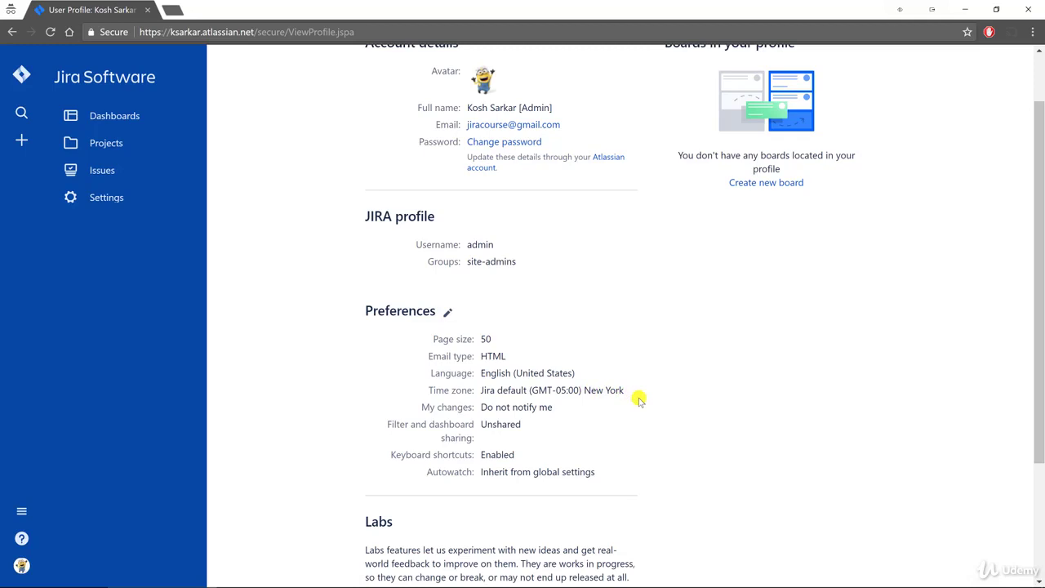
scroll(642, 412, "down", 2)
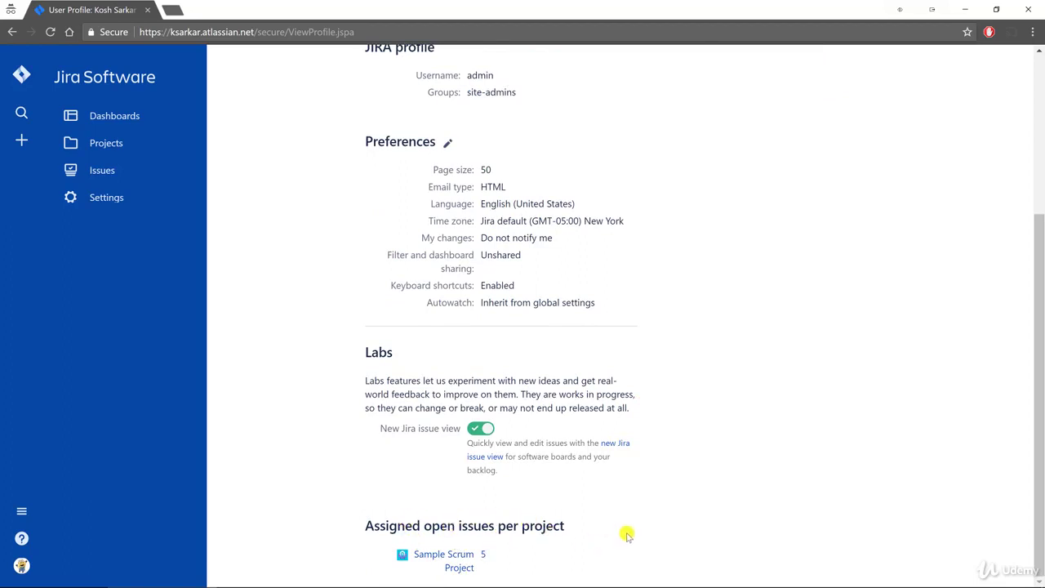
scroll(626, 531, "up", 3)
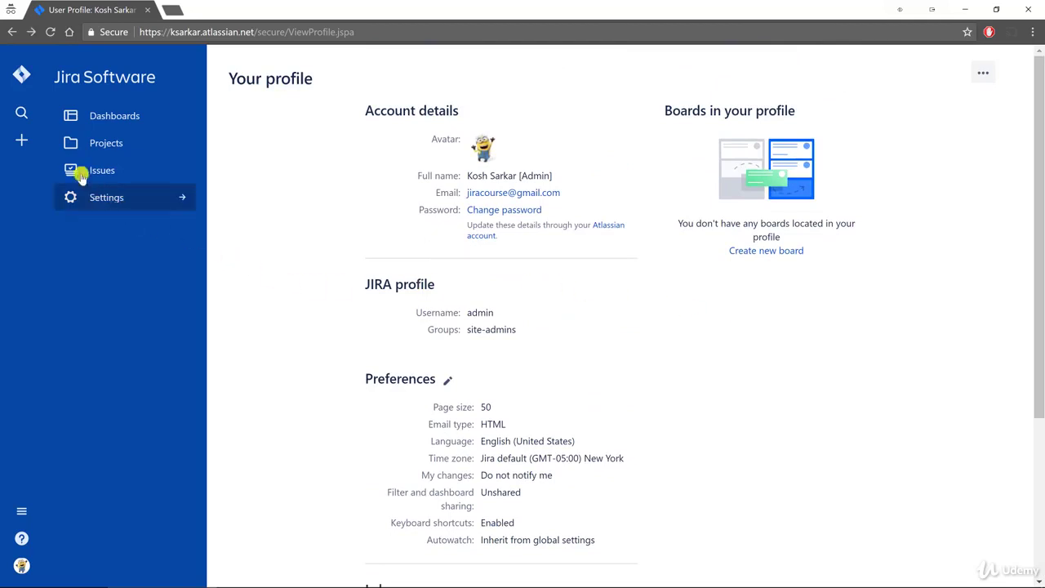
left_click(20, 77)
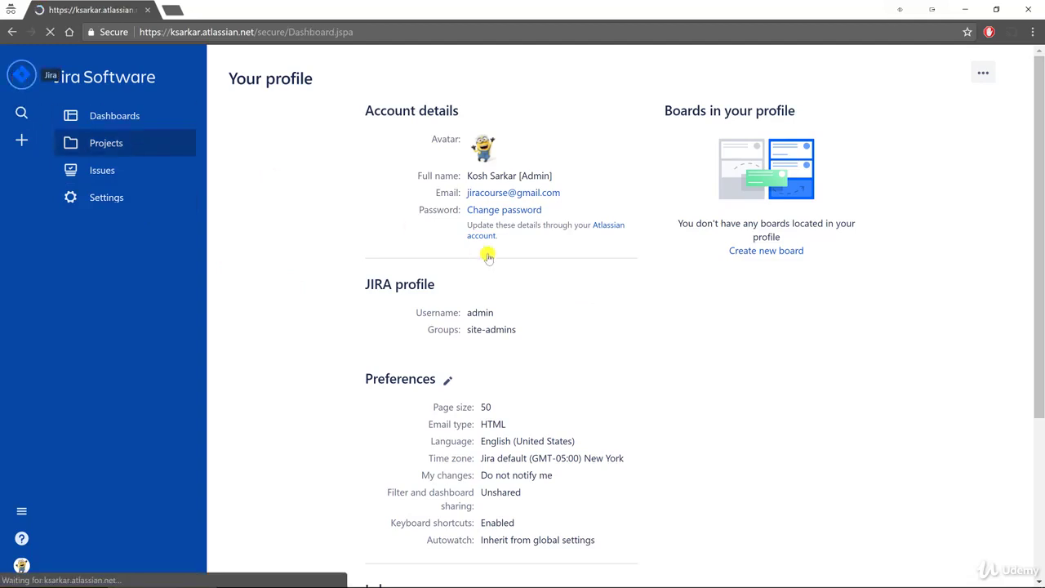